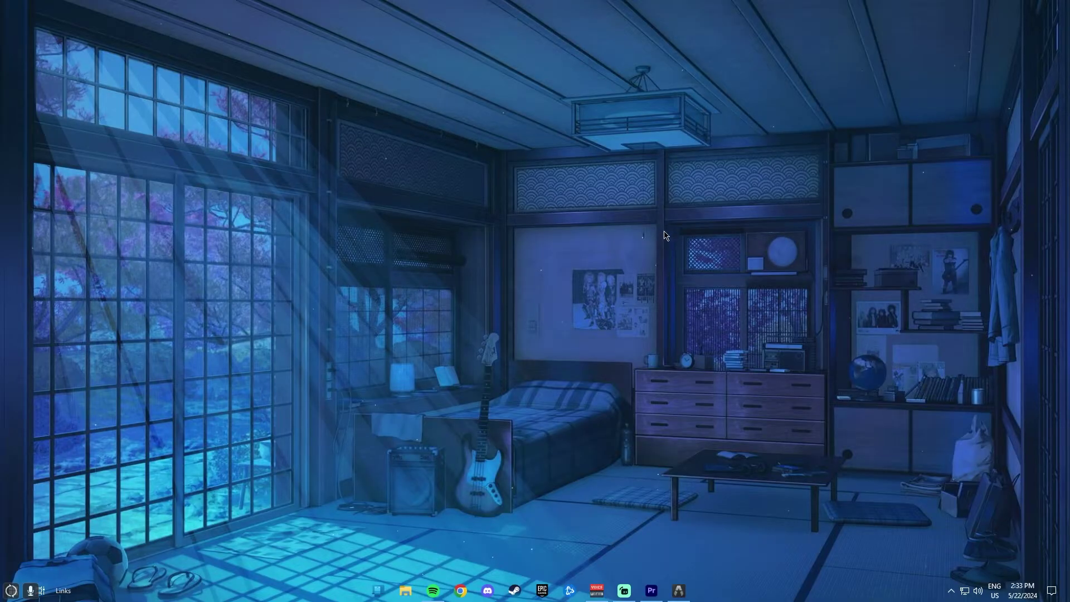
Clear the Escape from Tarkov cache from the Battlestate launcher's game settings
left_click(678, 590)
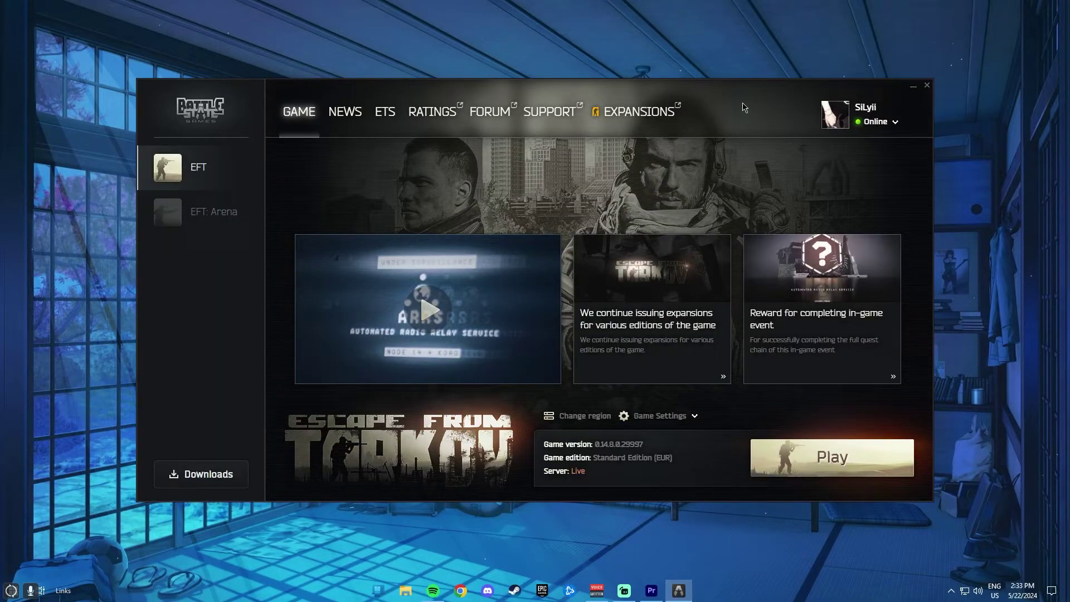
left_click(659, 415)
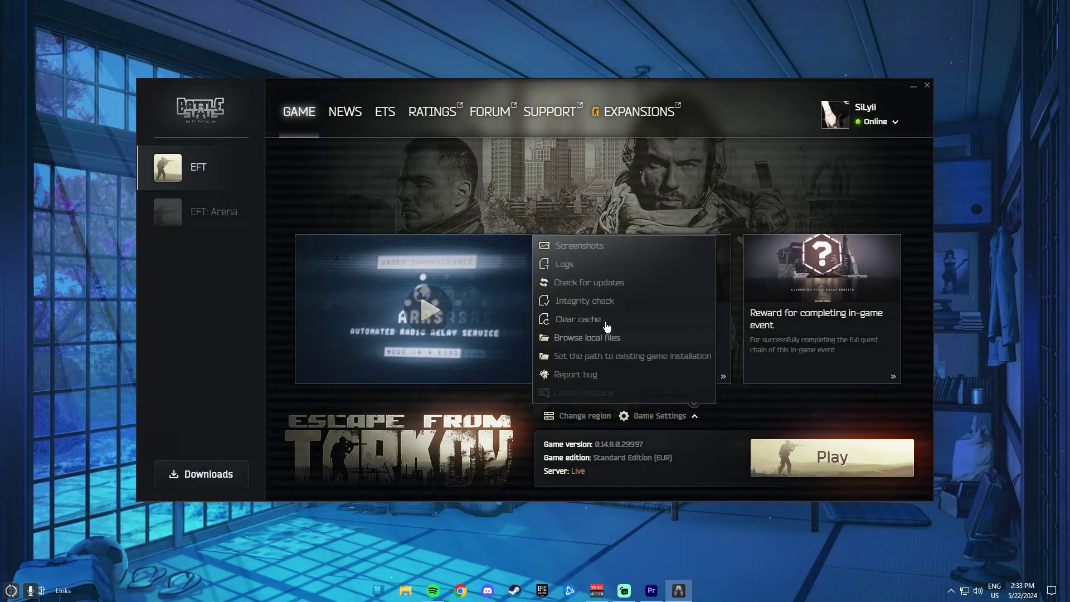
left_click(587, 322)
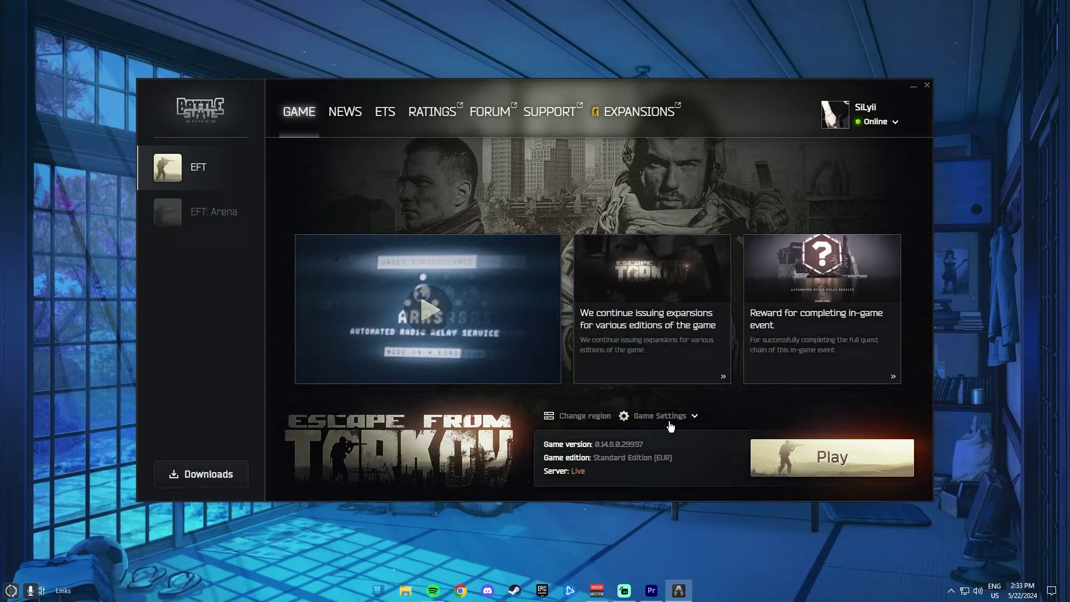
Delete the old log folder from the Escape from Tarkov Logs folder and close File Explorer
left_click(663, 415)
left_click(565, 264)
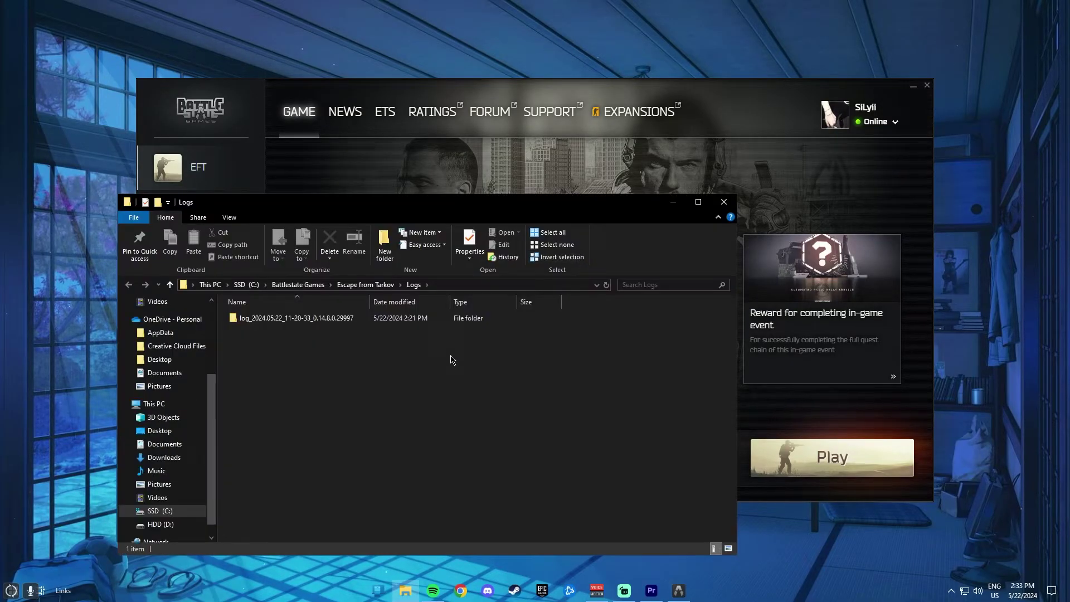
left_click_drag(463, 379, 465, 323)
key("Delete")
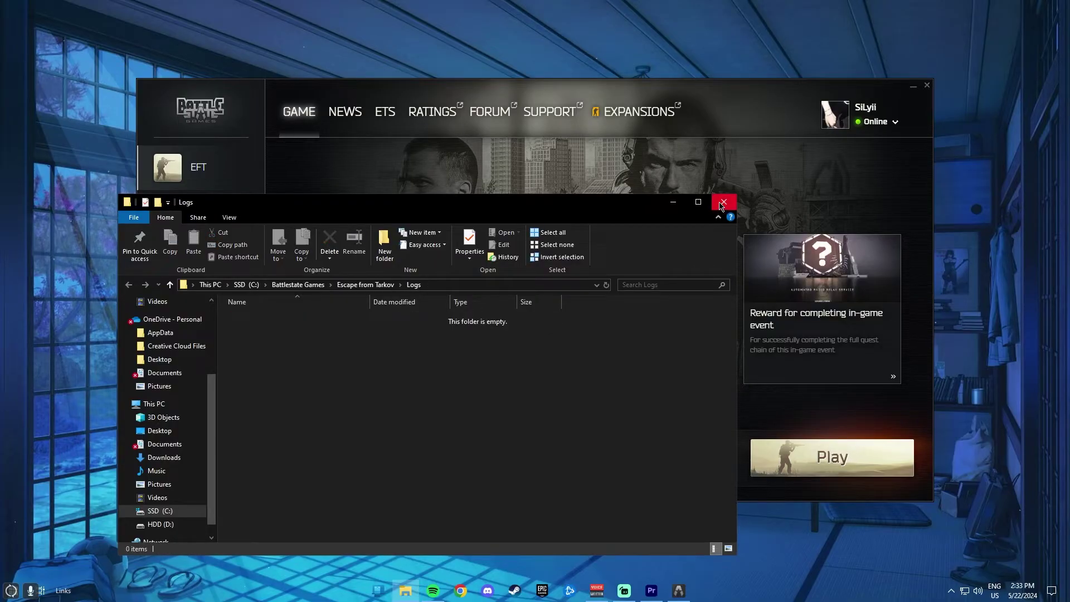
left_click(723, 202)
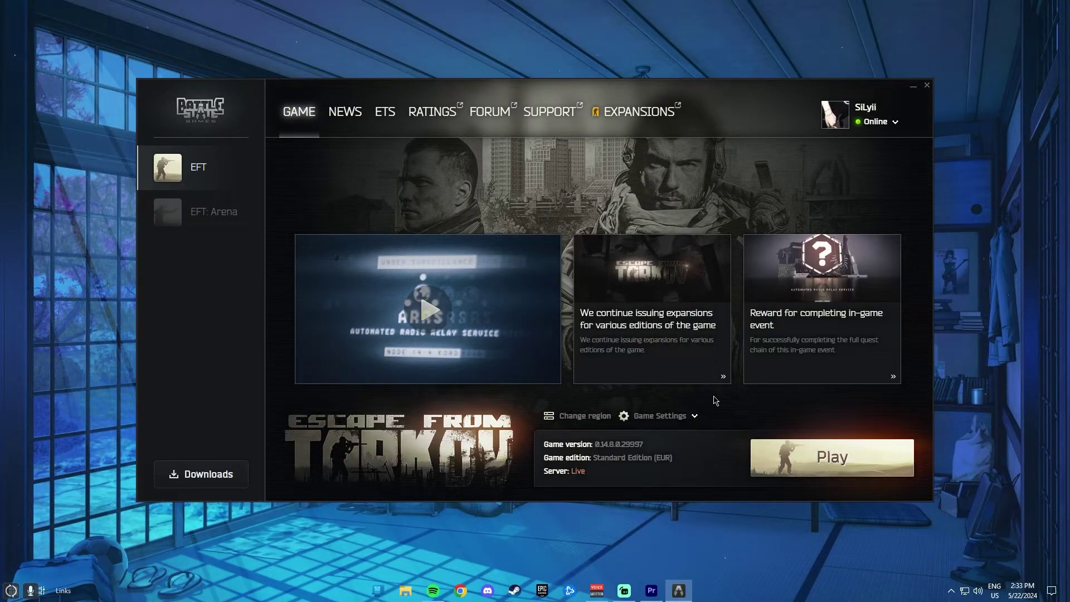
Launch Escape from Tarkov and set the field of view to 65 after trying wider values
left_click(824, 457)
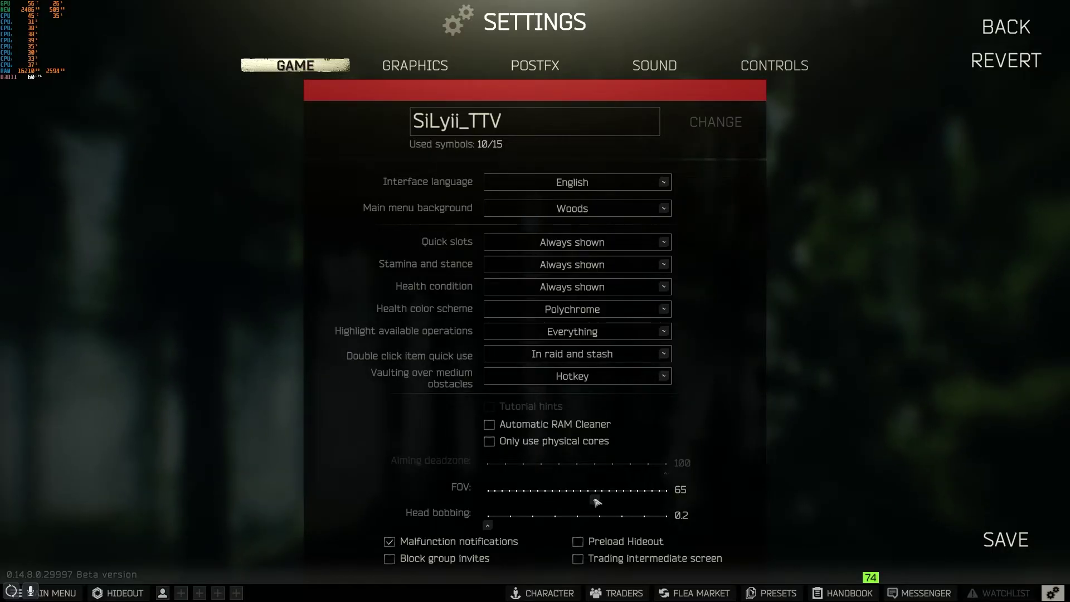
mouse_move(596, 498)
left_mouse_down()
mouse_move(755, 477)
mouse_move(661, 504)
mouse_move(594, 500)
left_mouse_up()
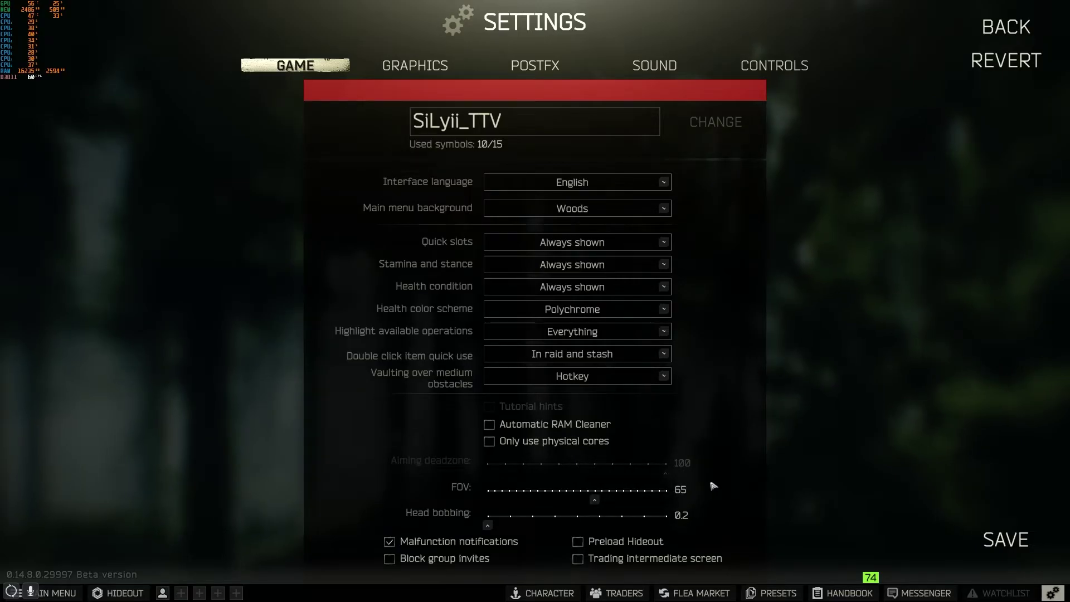
mouse_move(595, 503)
left_mouse_down()
mouse_move(705, 495)
mouse_move(595, 502)
left_mouse_up()
On the Graphics tab, keep Fullscreen mode, low texture quality and TAA anti-aliasing
left_click(415, 65)
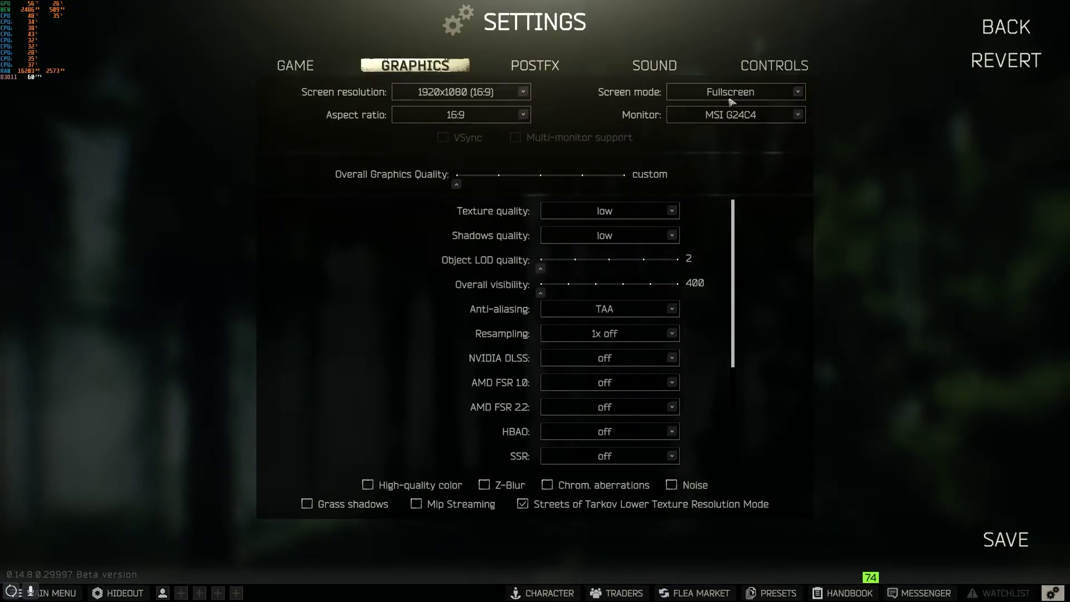
left_click(788, 94)
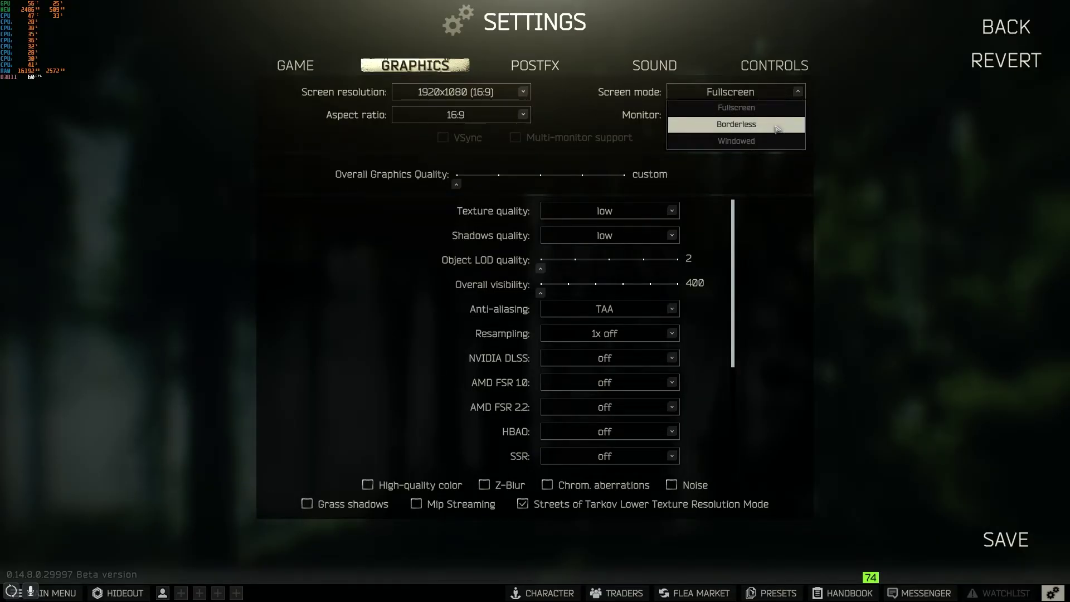
left_click(730, 105)
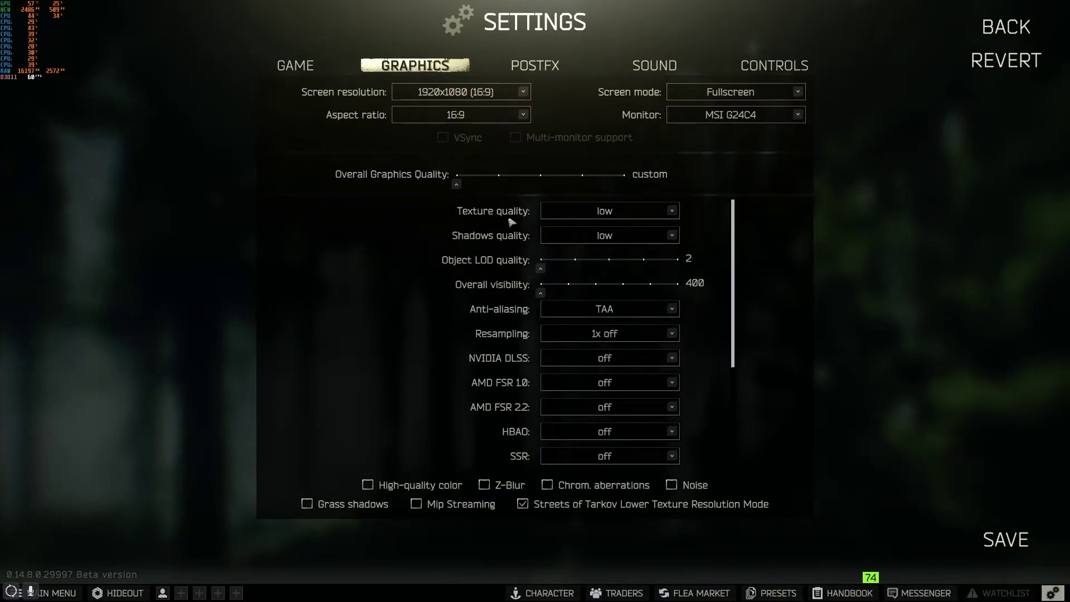
left_click(672, 212)
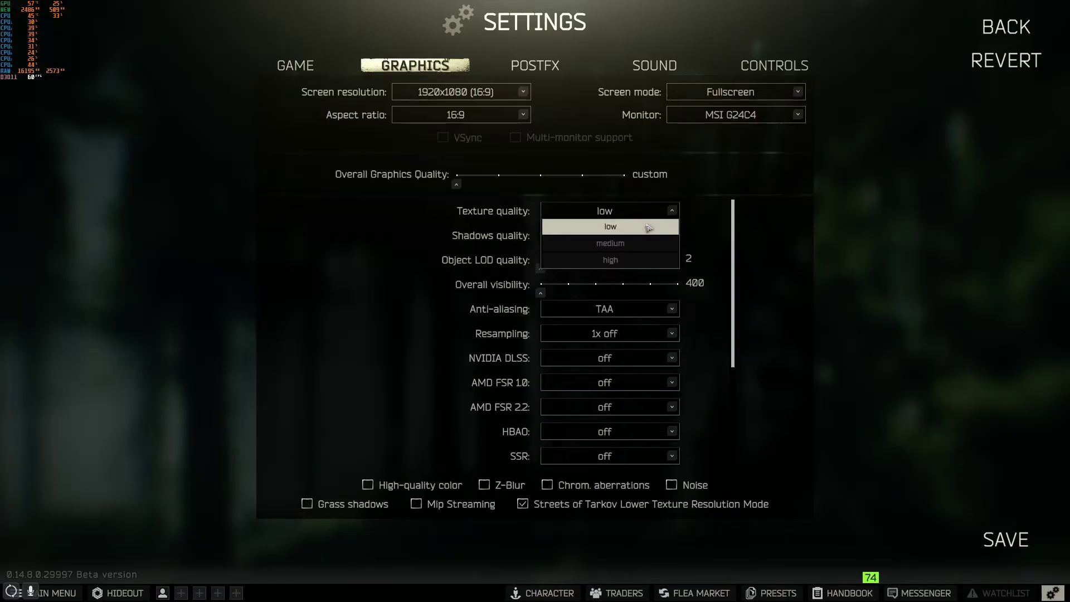
left_click(648, 227)
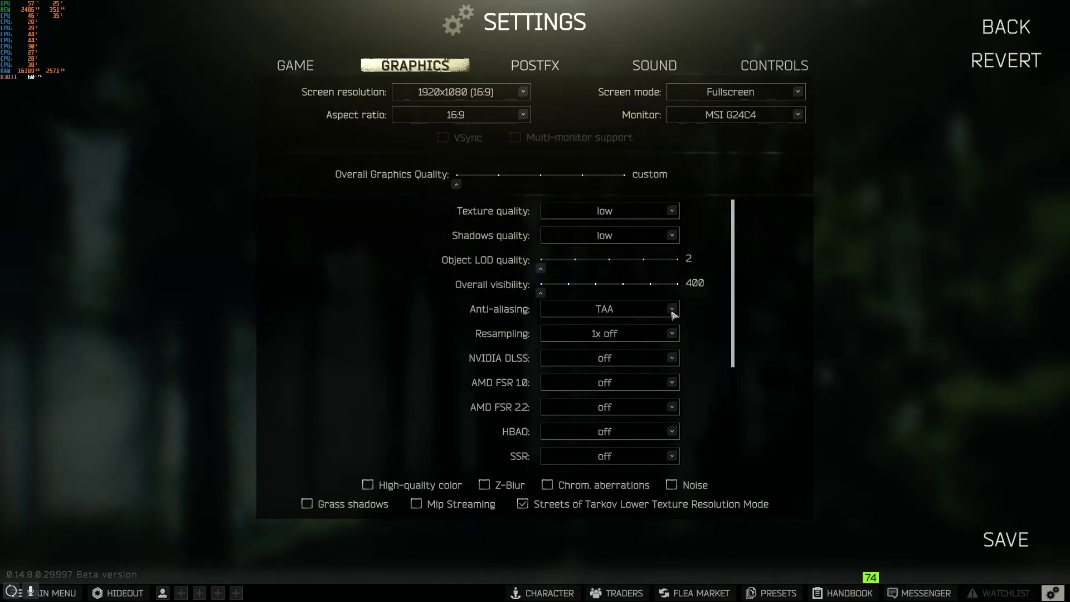
left_click(672, 309)
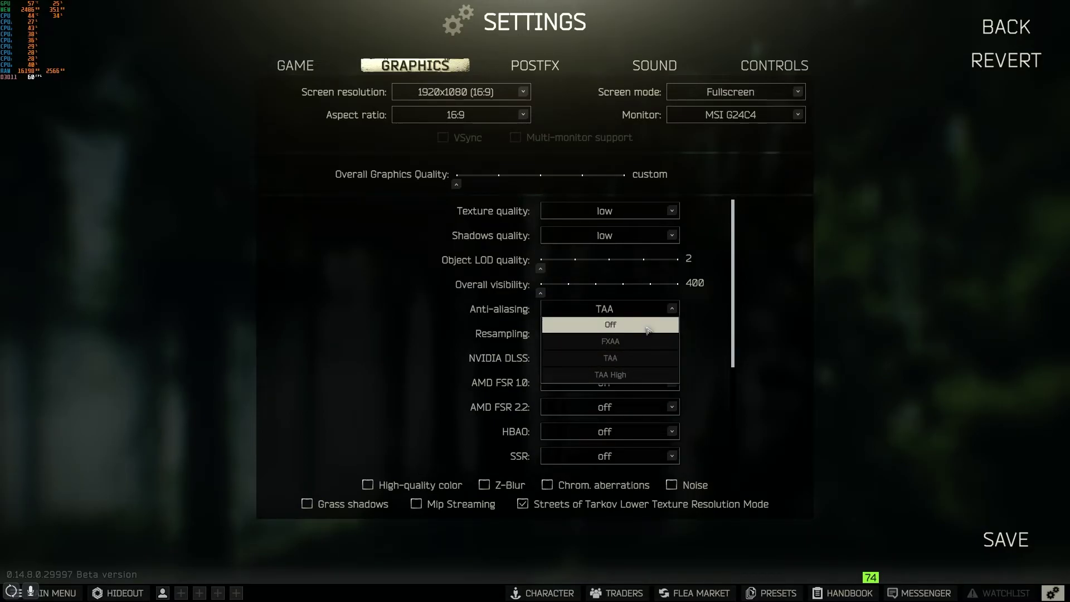
left_click(696, 343)
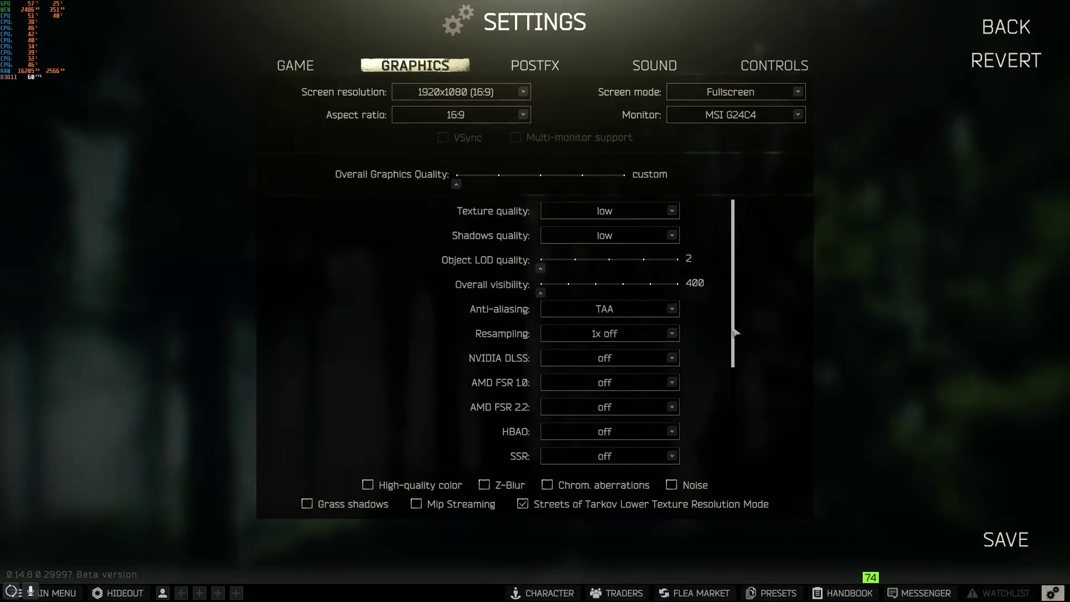
scroll(695, 329, "down", 4)
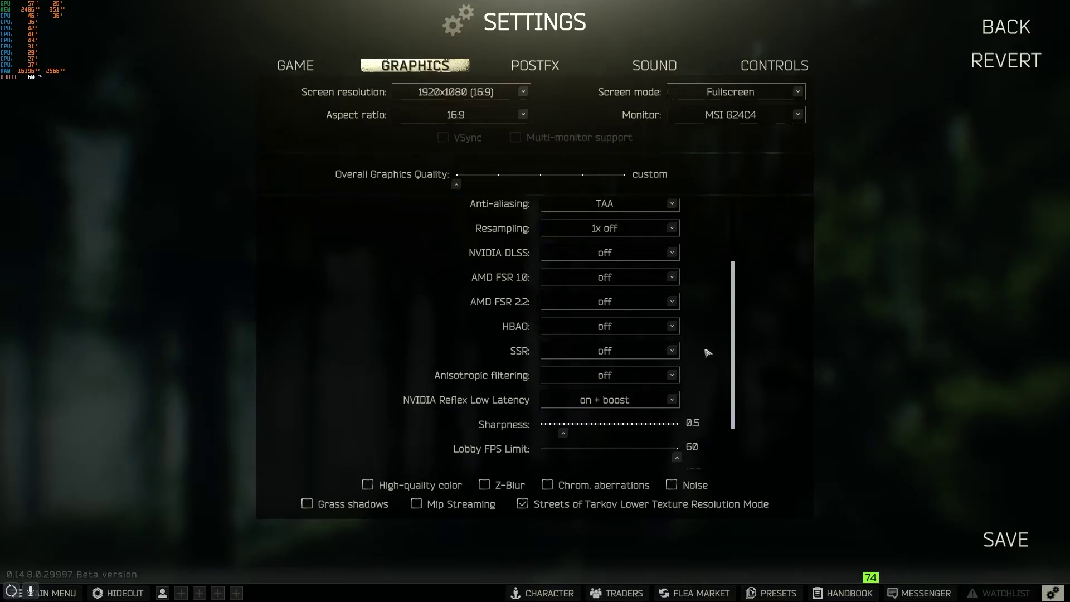
scroll(707, 351, "down", 1)
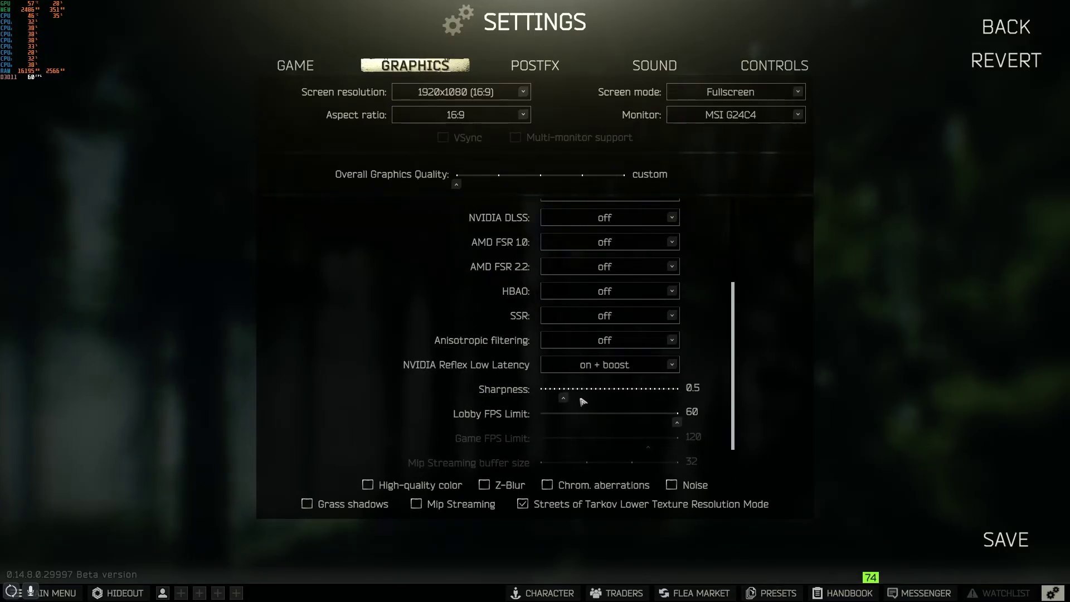
scroll(648, 383, "down", 1)
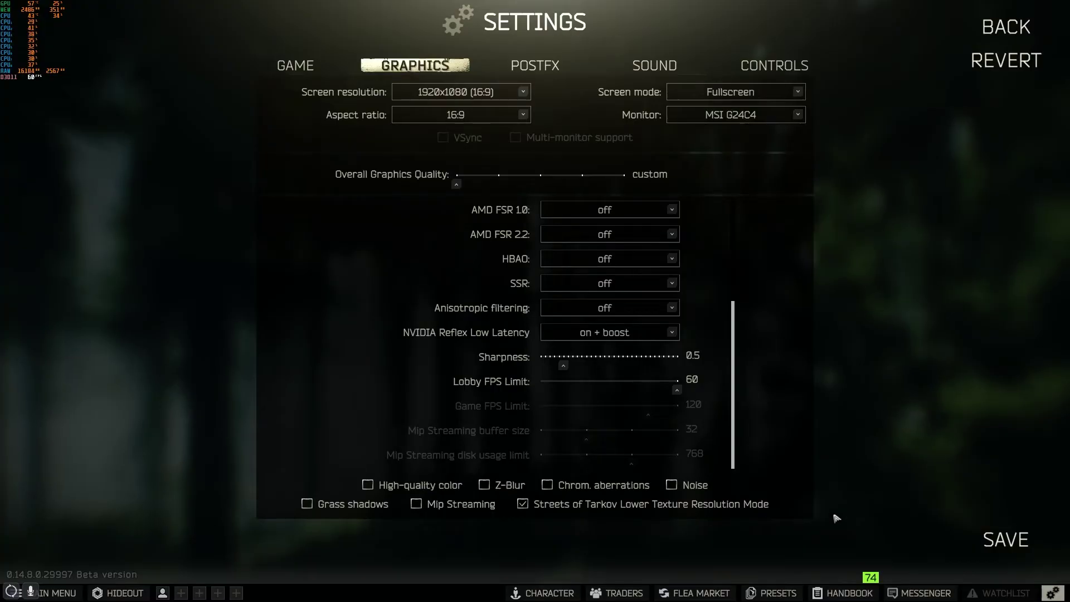
Look through the PostFX, Sound and Controls tabs, scrolling the key bindings list
left_click(530, 65)
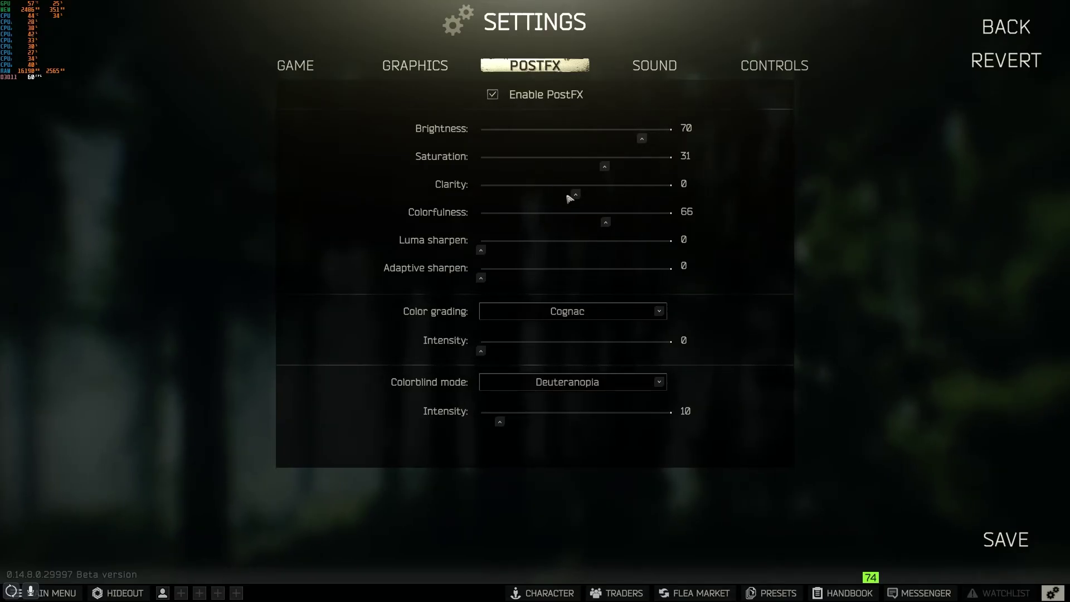
left_click(646, 67)
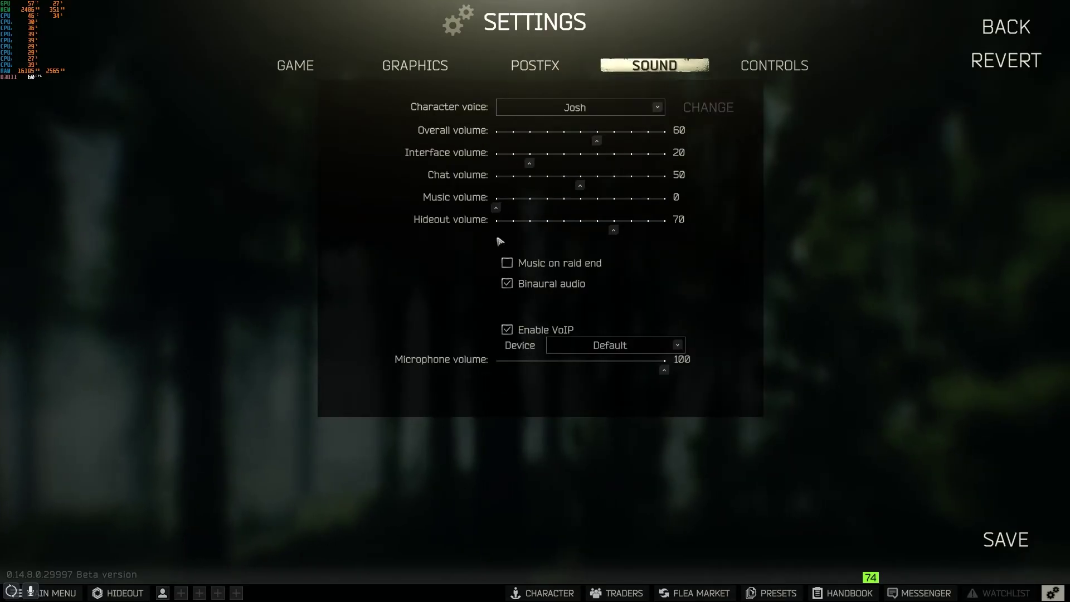
left_click(772, 69)
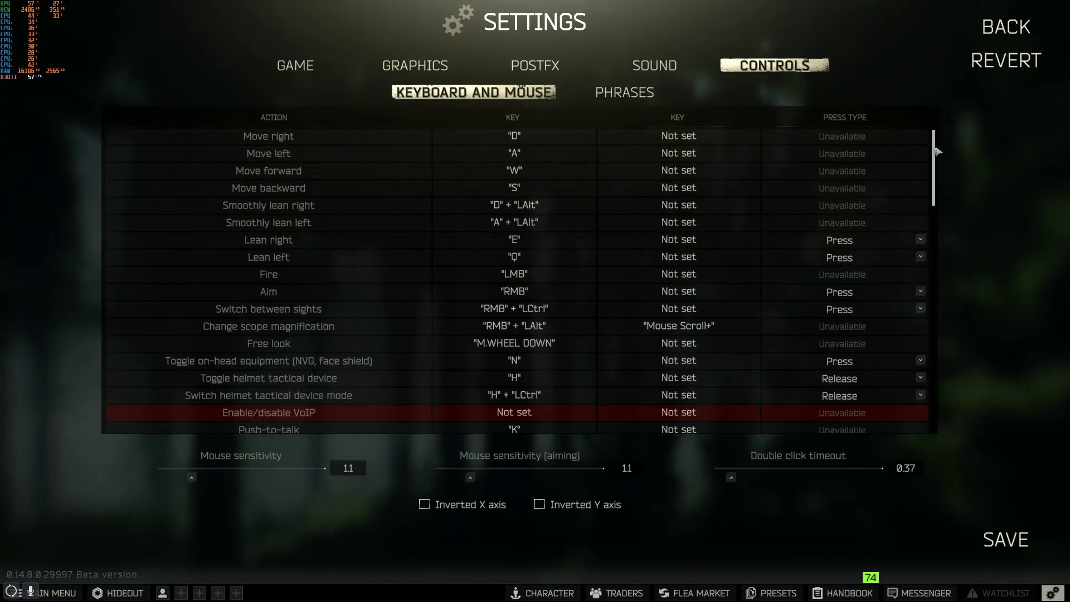
scroll(936, 183, "down", 5)
left_click_drag(936, 183, 942, 388)
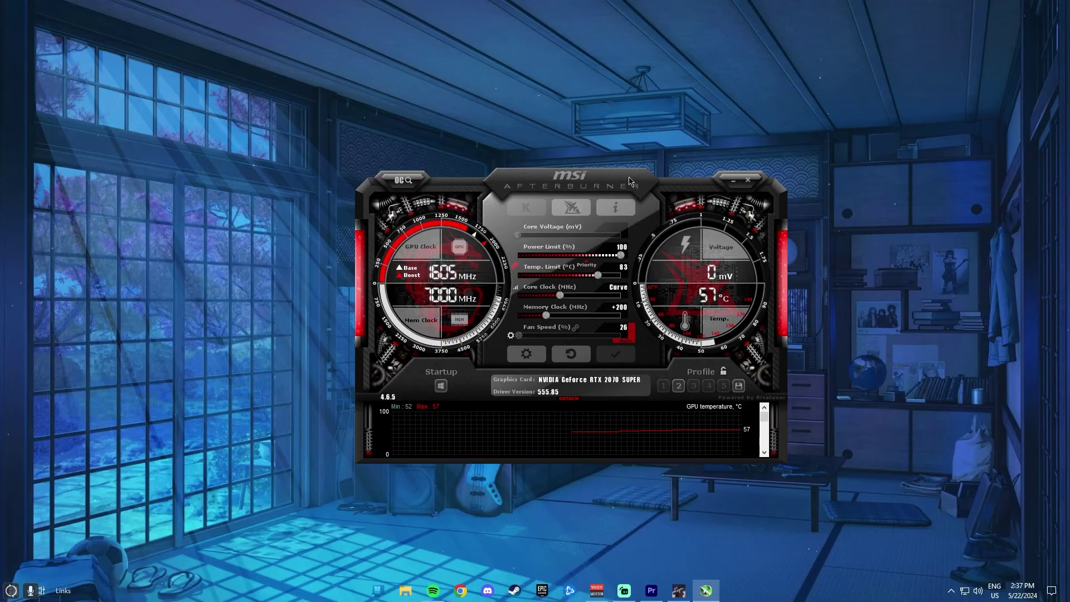
Open and close the Afterburner OC scanner, minimise Afterburner, and bring up Task Manager
left_click(402, 181)
left_click_drag(501, 161, 181, 52)
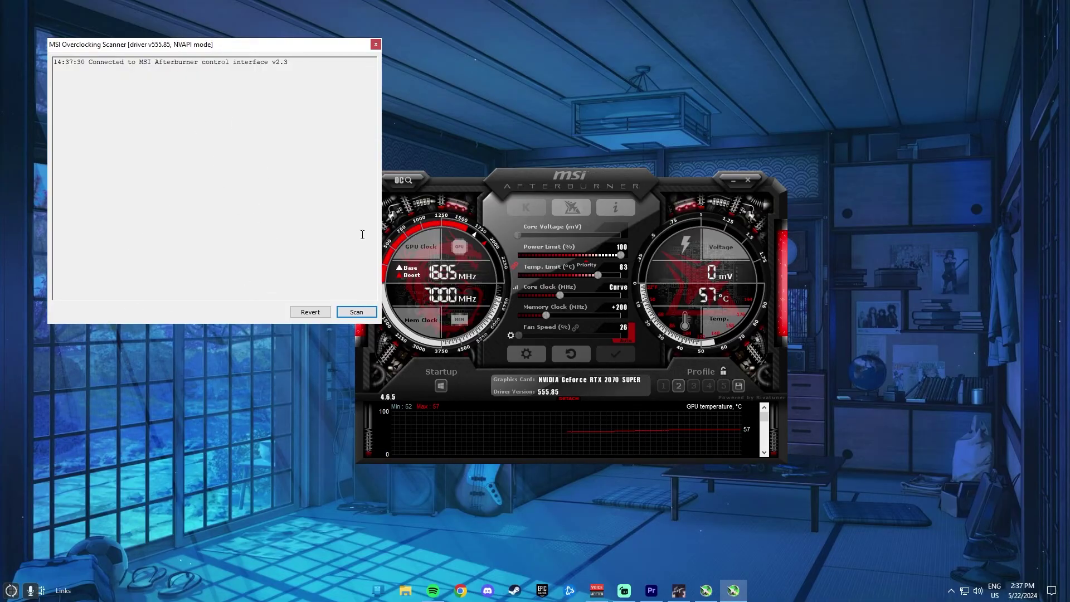
left_click(374, 44)
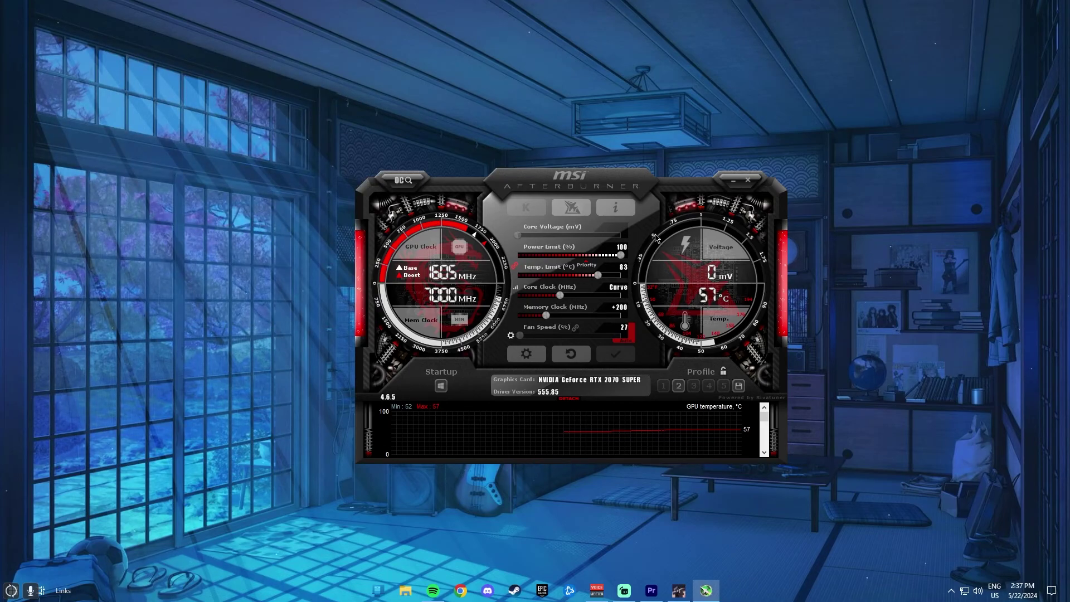
left_click(733, 179)
key("ctrl+shift+Escape")
Check the CPU performance page (about 47% utilization, 4.90 GHz), then close Task Manager
left_click(356, 125)
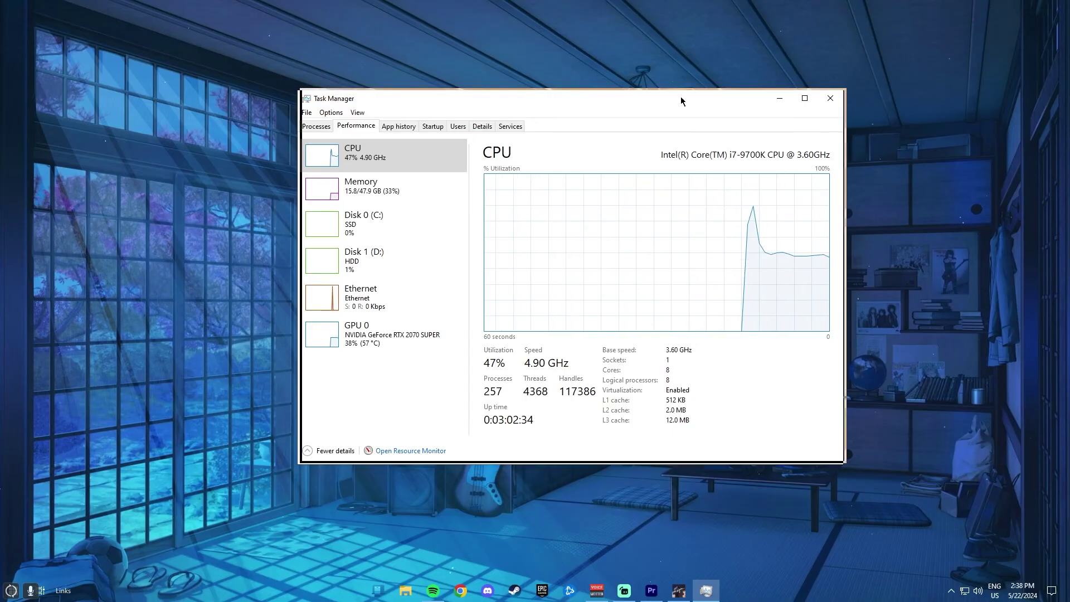
left_click_drag(680, 96, 683, 89)
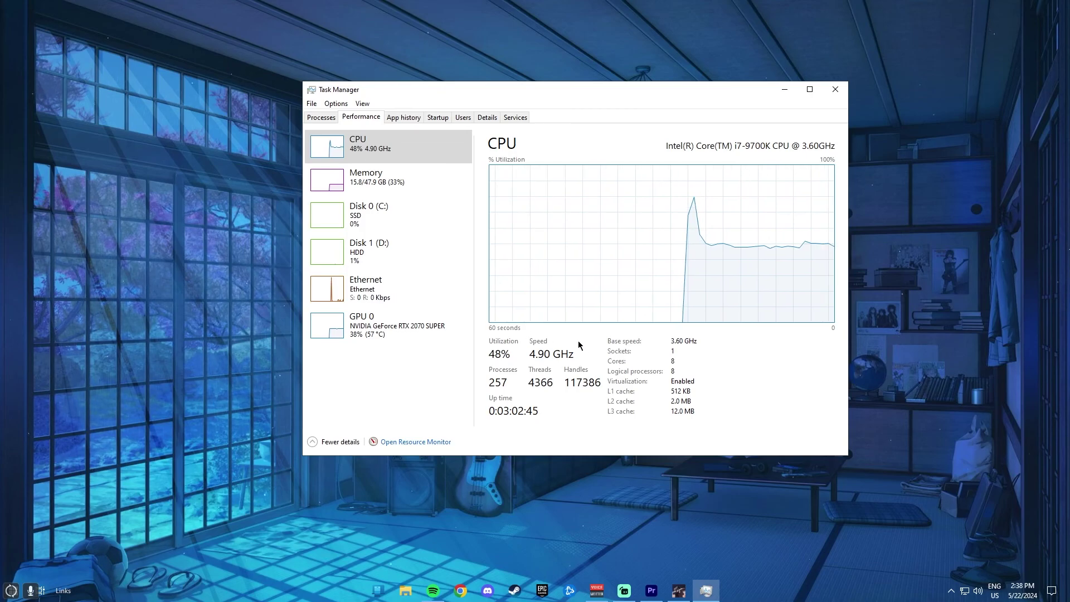
left_click_drag(562, 89, 544, 95)
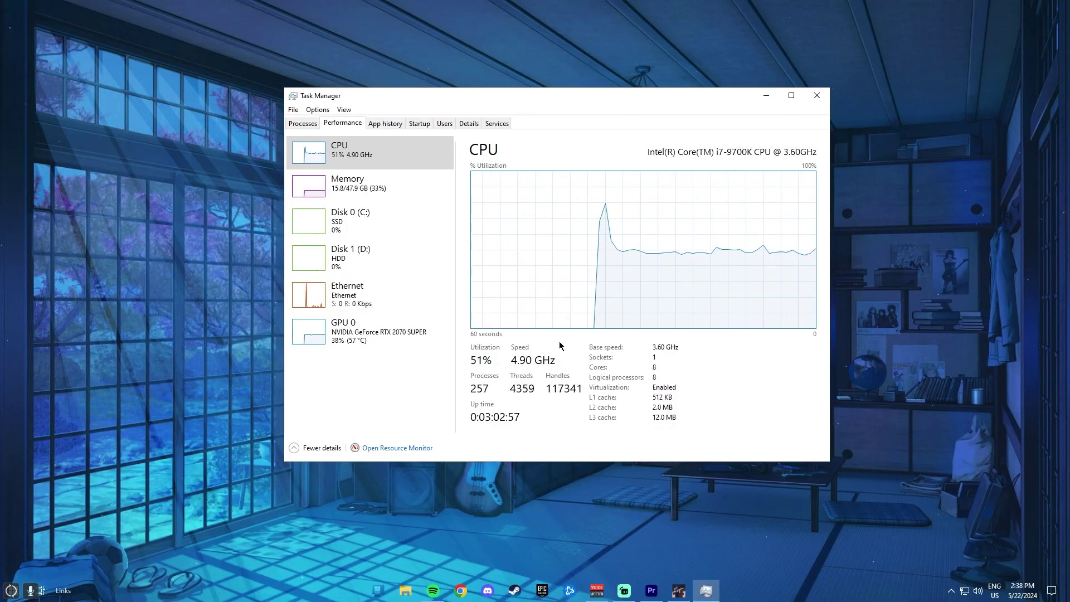
left_click(816, 95)
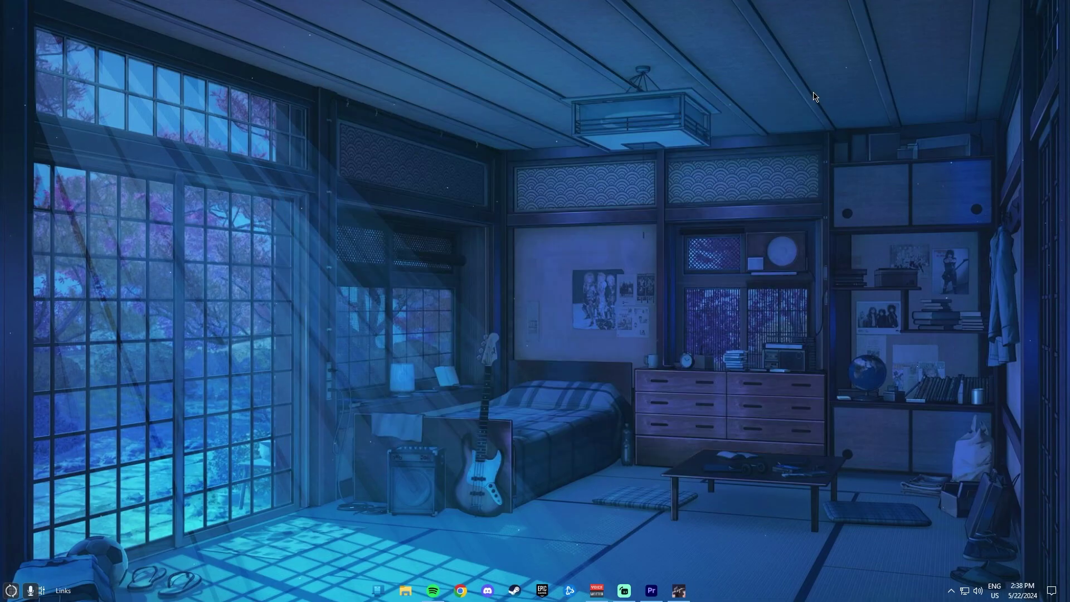